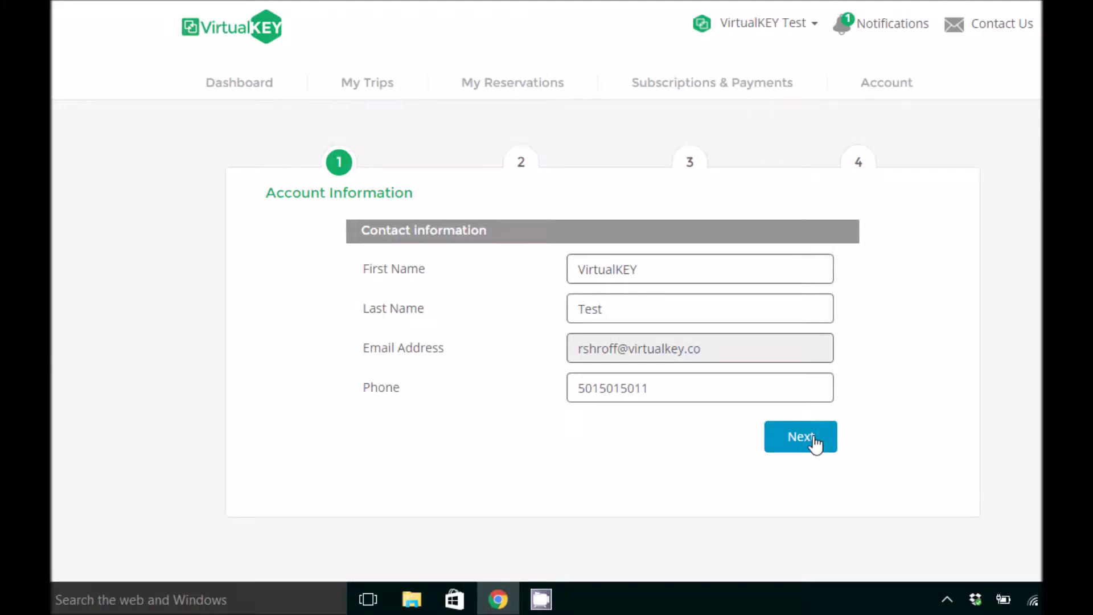
Step: Submit the account contact information to move on to the Chicago property details
left_click(813, 444)
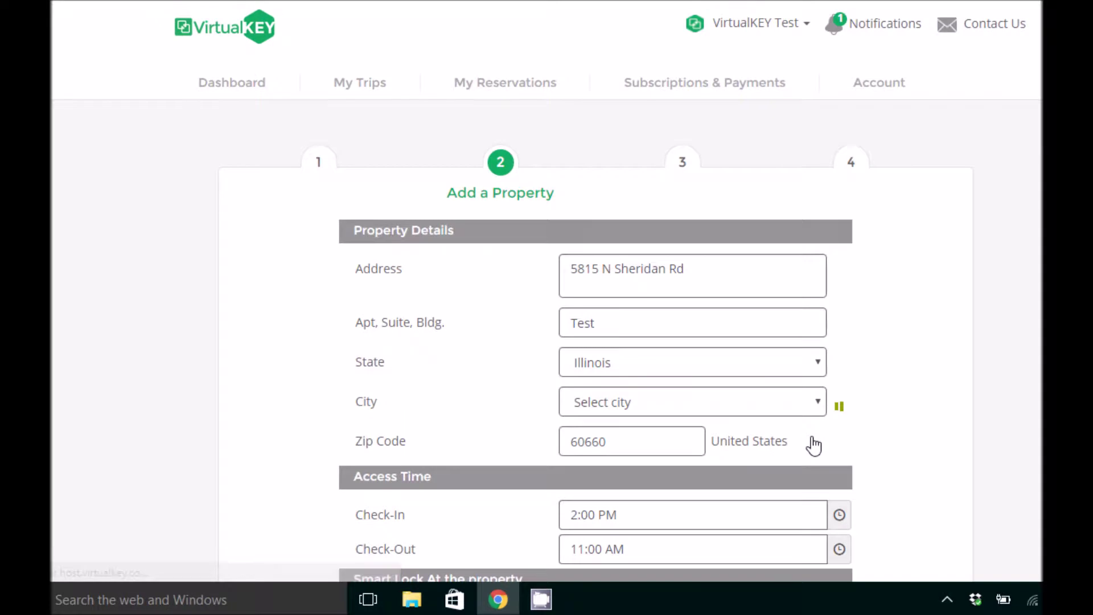
scroll(546, 342, "down", 1)
scroll(547, 341, "down", 1)
scroll(546, 342, "down", 1)
scroll(547, 343, "down", 1)
scroll(547, 342, "down", 1)
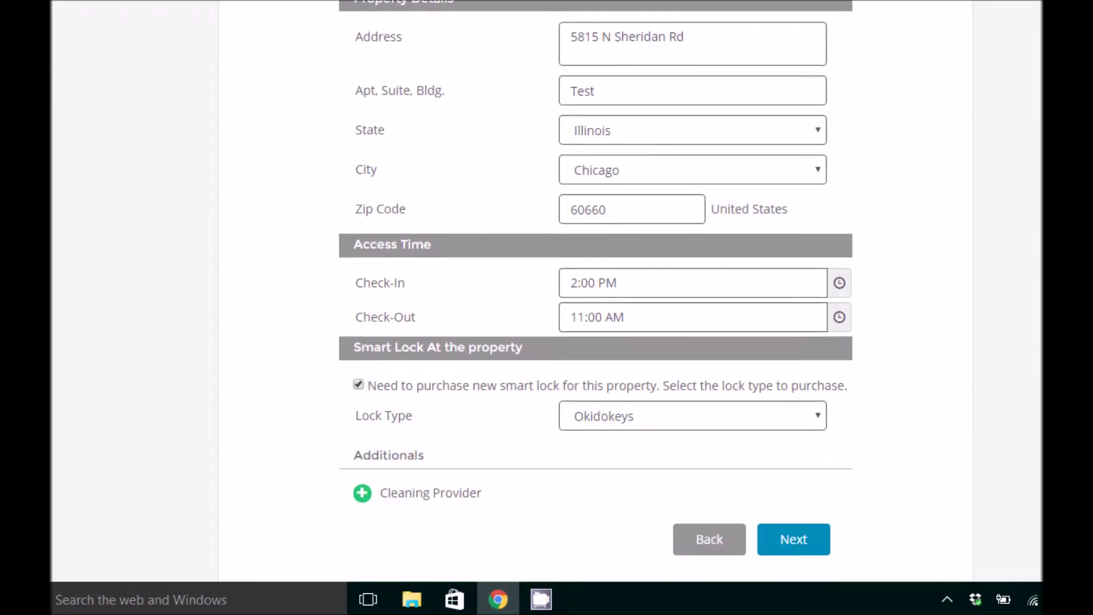
Step: Save the Chicago property details, submit the Airbnb calendar link, and finish with Basic Plan
left_click(803, 535)
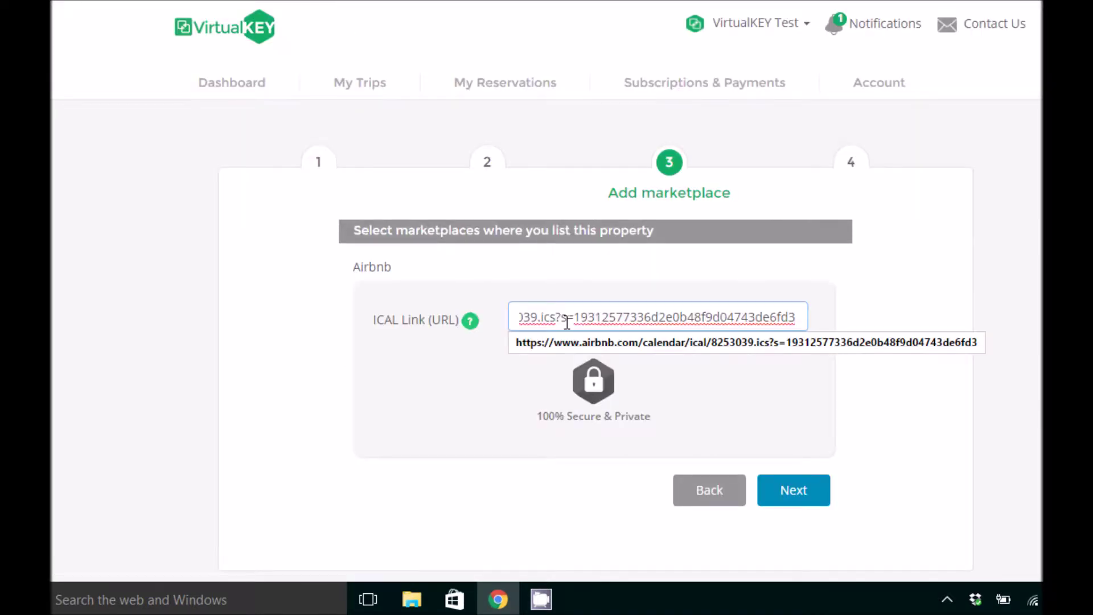
left_click(791, 499)
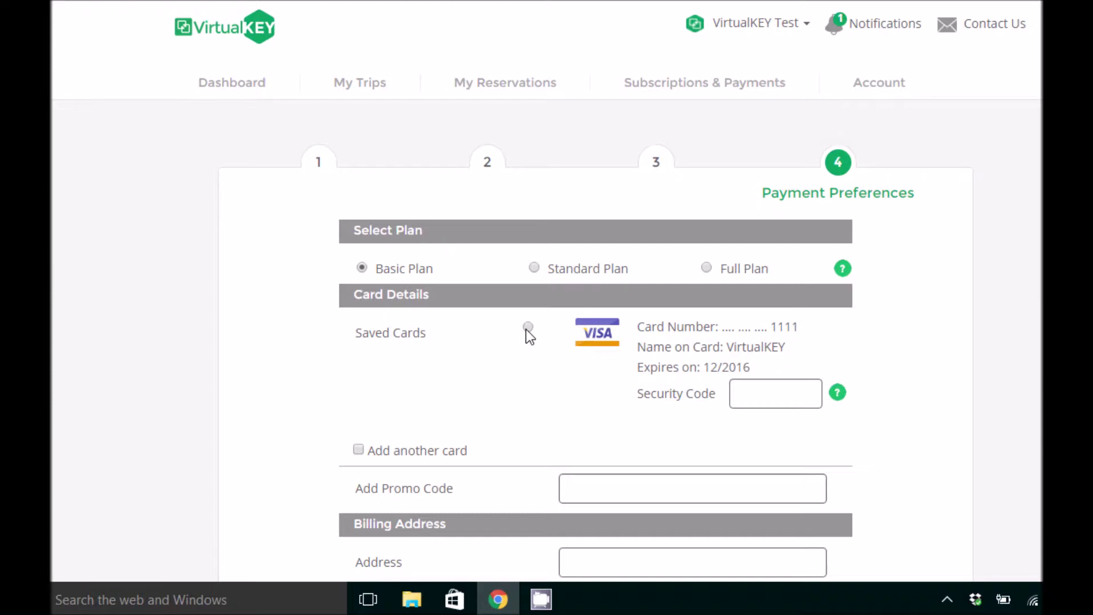
scroll(526, 329, "down", 5)
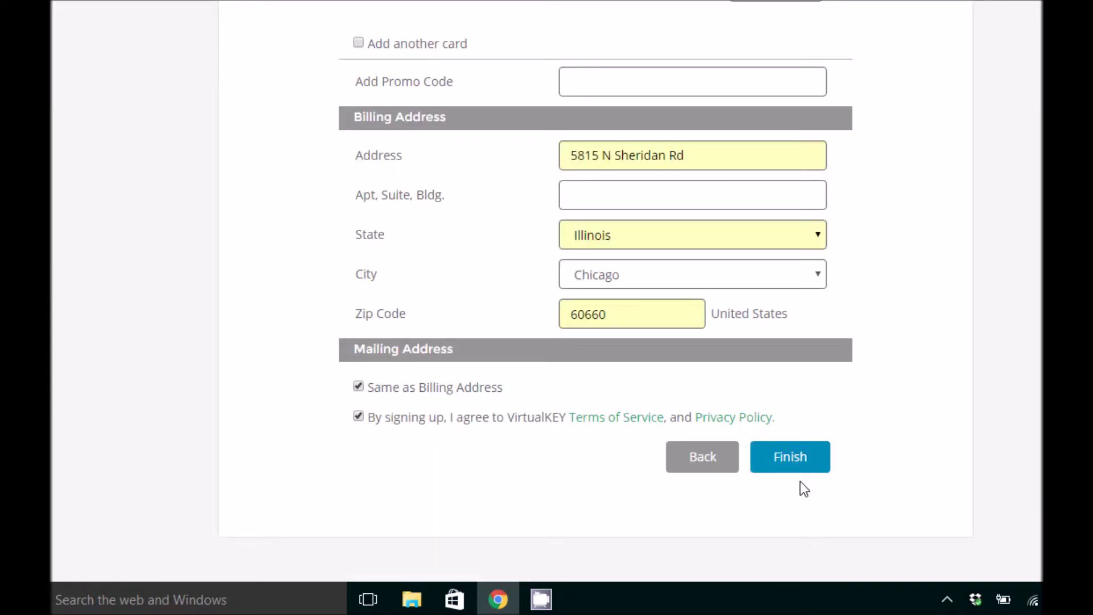
left_click(793, 469)
scroll(333, 257, "down", 3)
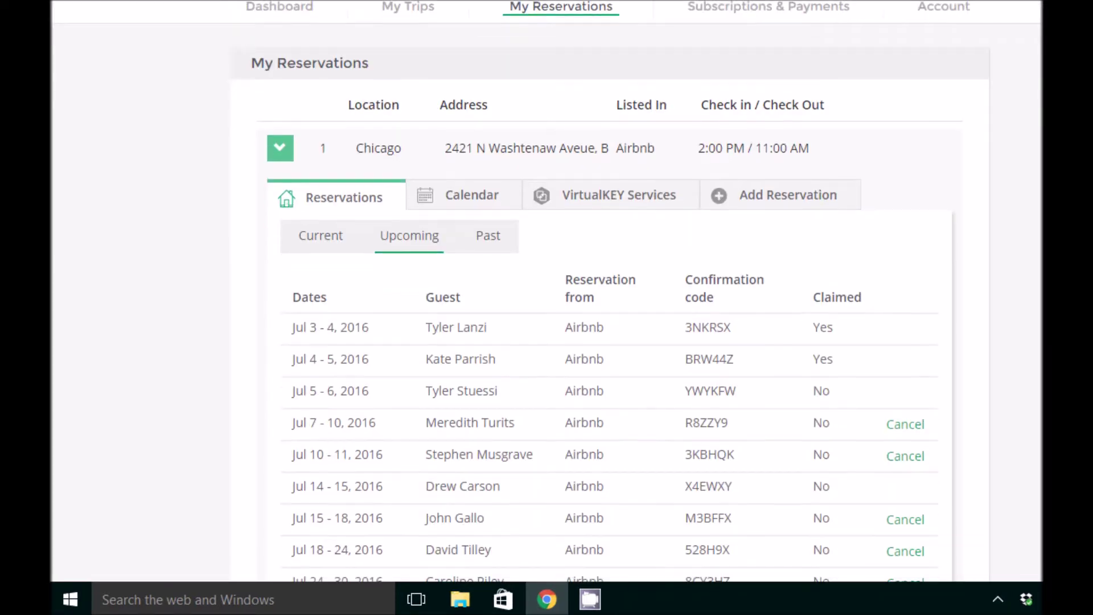
Step: Review Chicago's current and past reservations, then check the Add Reservation form's rental marketplace list
left_click(331, 54)
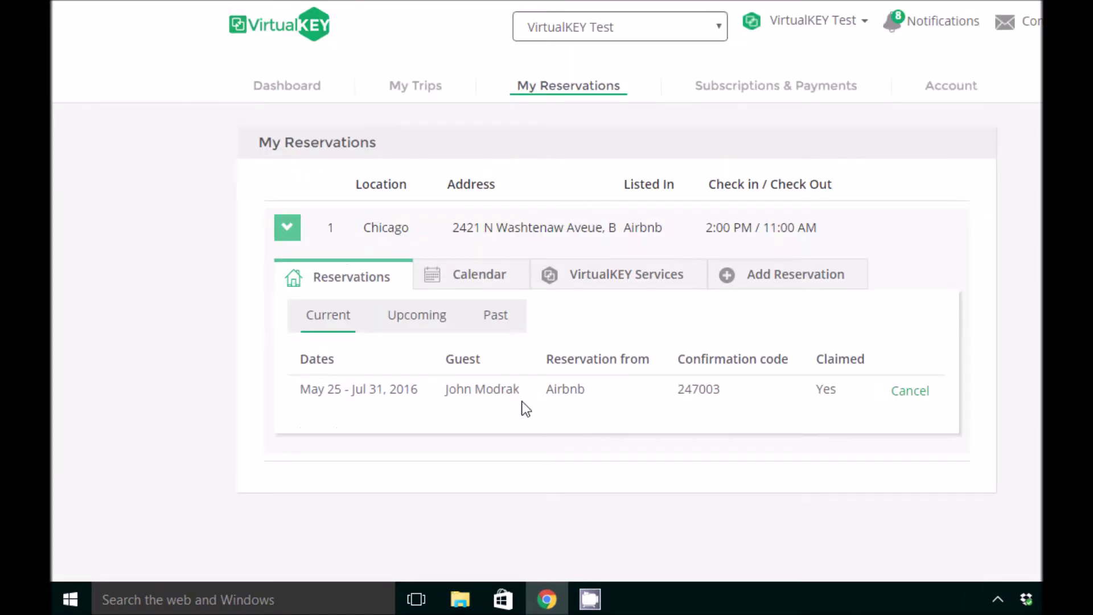
left_click(497, 316)
left_click(759, 278)
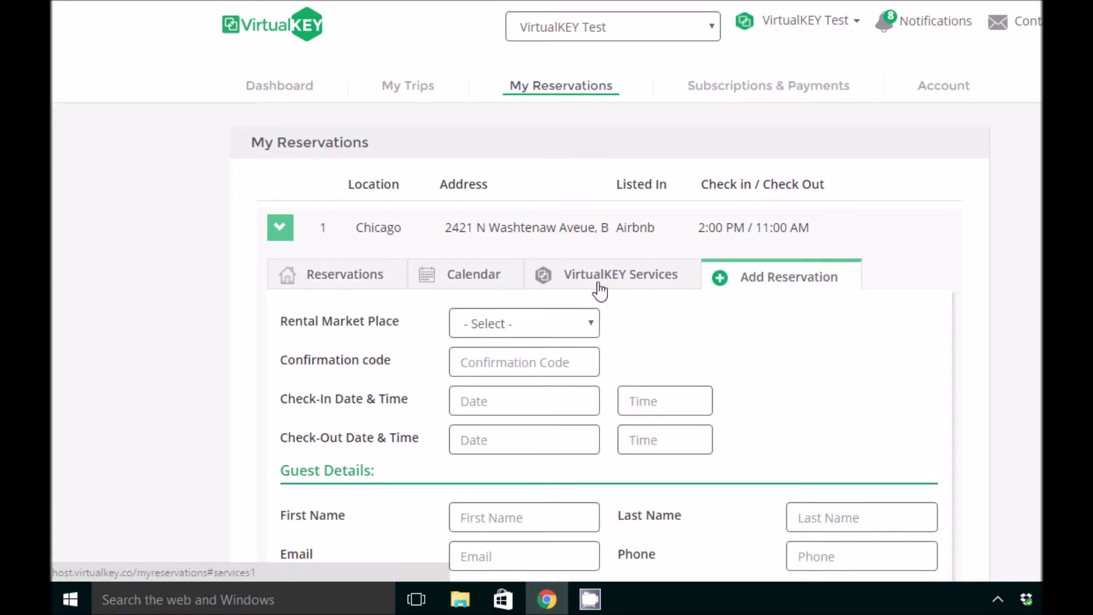
left_click(567, 325)
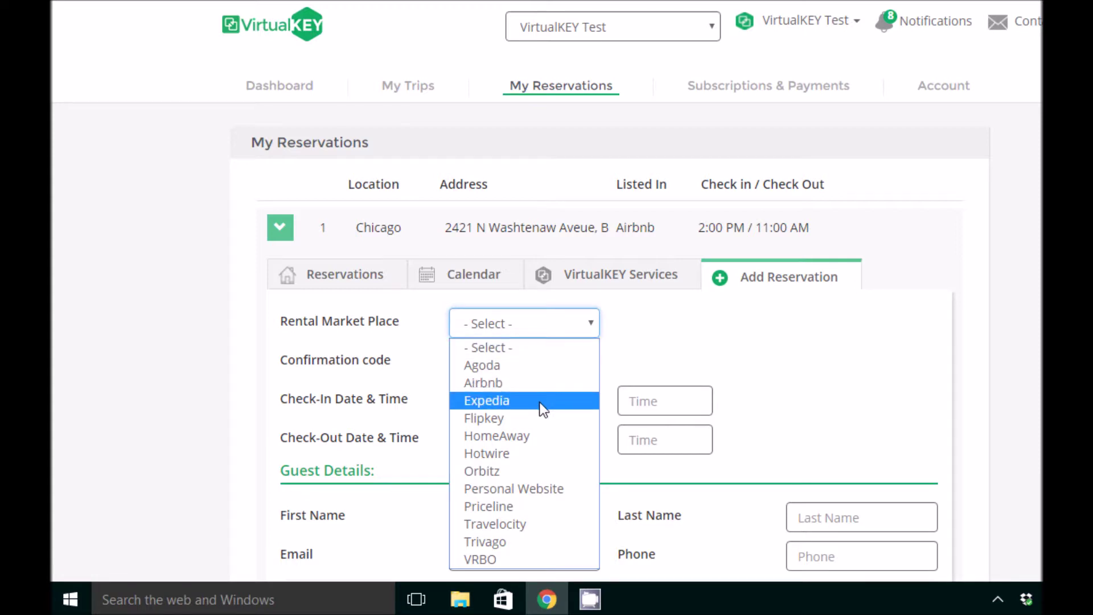
left_click(615, 275)
Step: Start sharing a temporary VirtualKEY with a guest of the Chicago property
left_click(338, 360)
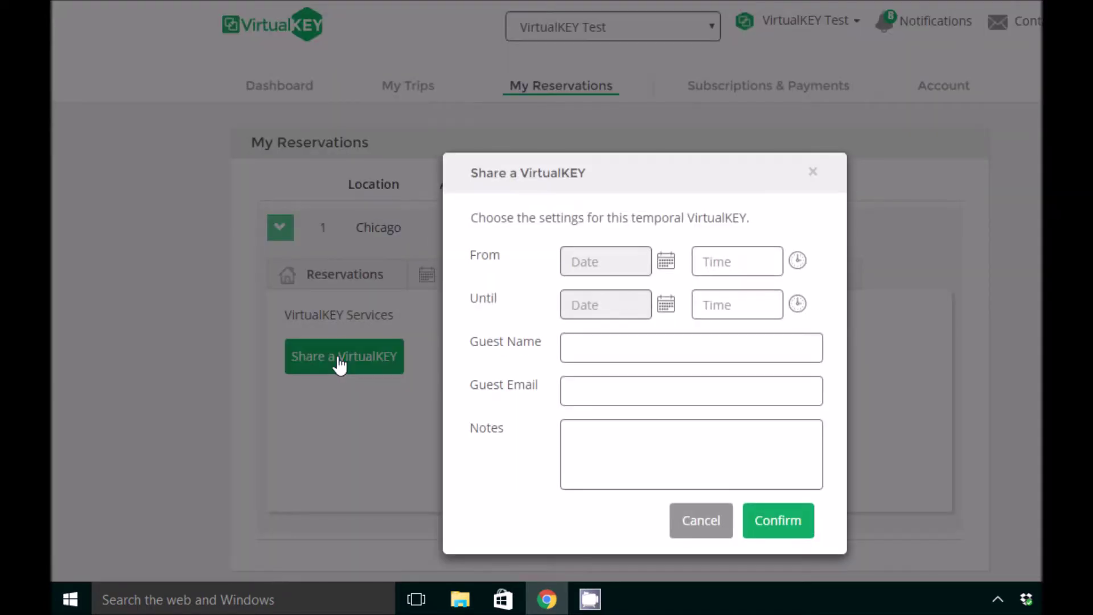